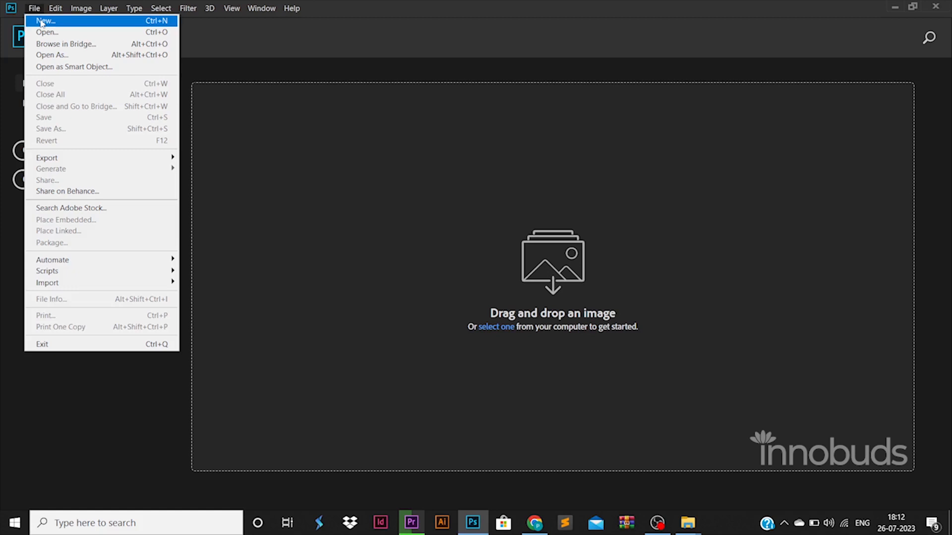
- Create a new 1500 x 1500 pixel document at 72 pixels/inch in 8-bit RGB with a white background
click(42, 22)
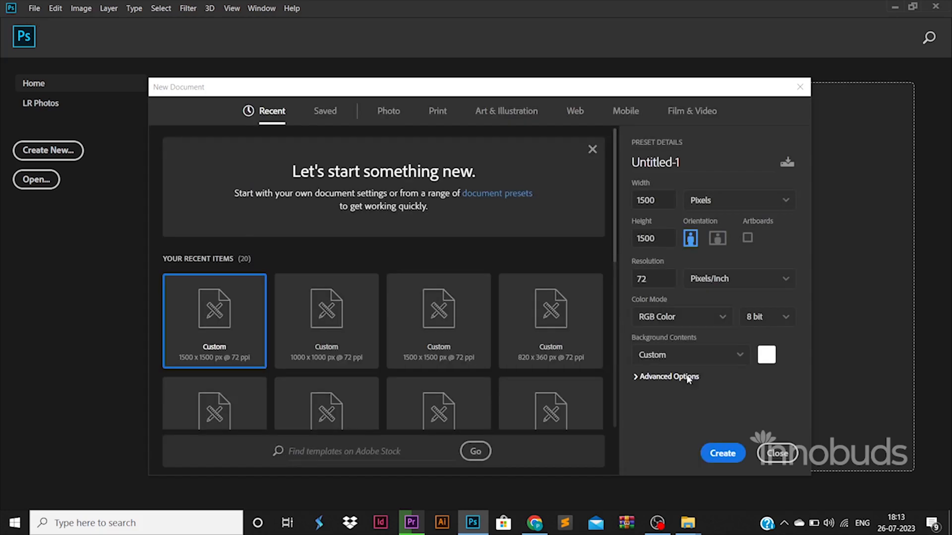
click(714, 449)
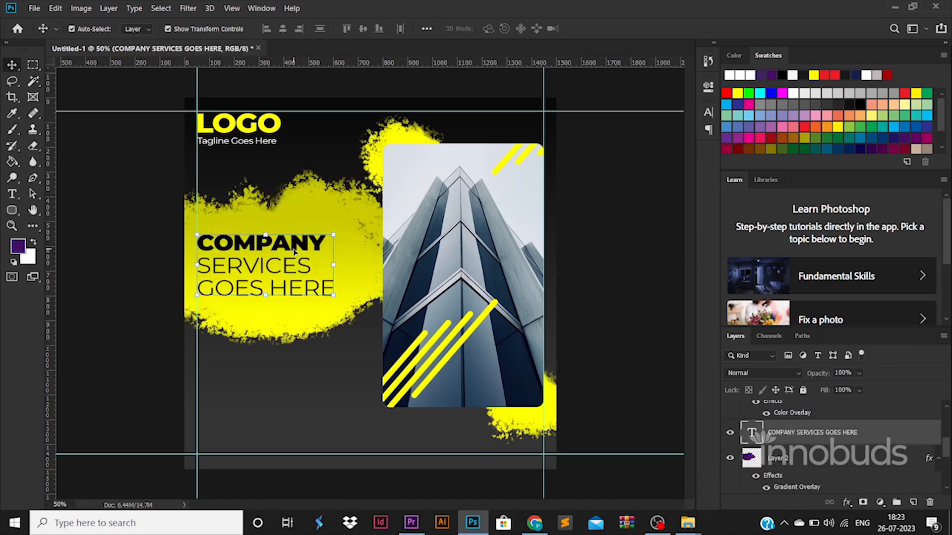
- Stamp a large splatter brush shape in the empty area beside the building photo
click(294, 253)
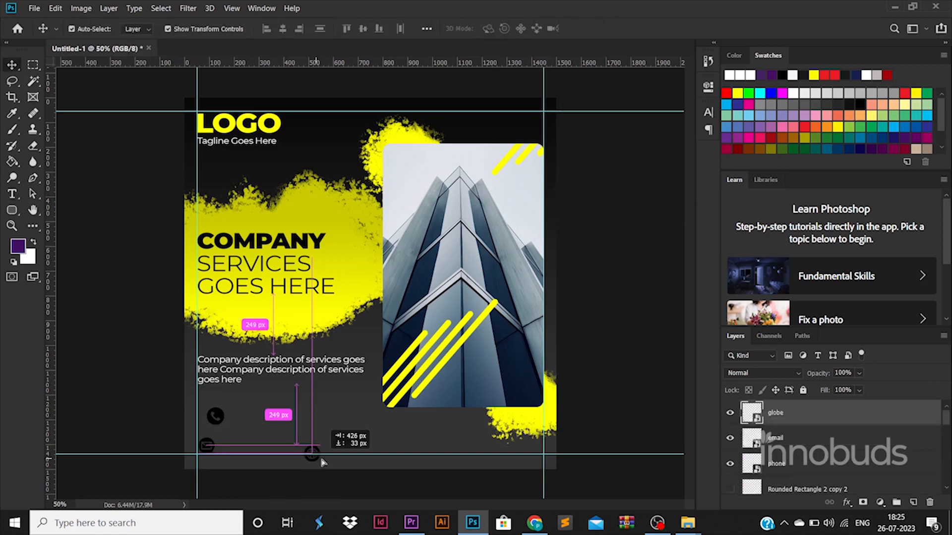
- Place the globe icon under the photo, level with the email icon, and apply its white color overlay to the email icon
drag(326, 455, 392, 455)
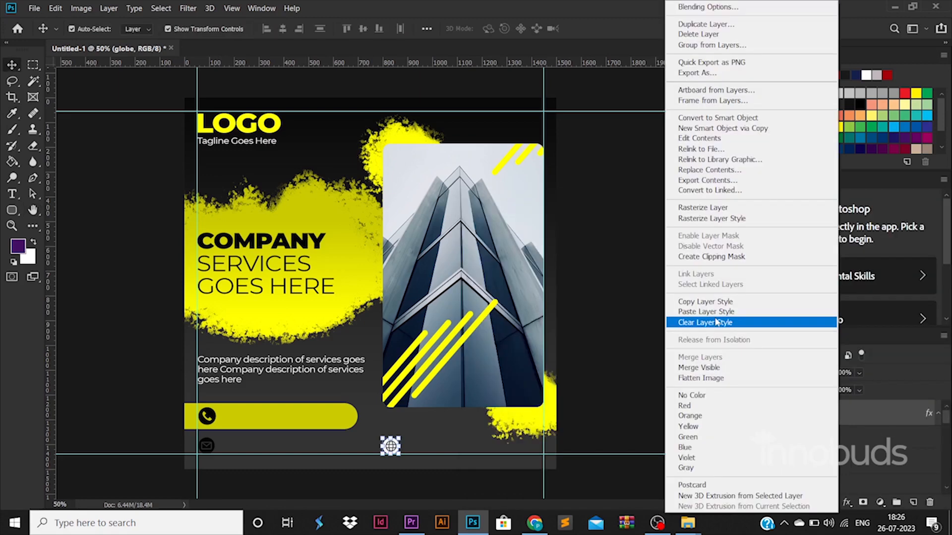
click(717, 322)
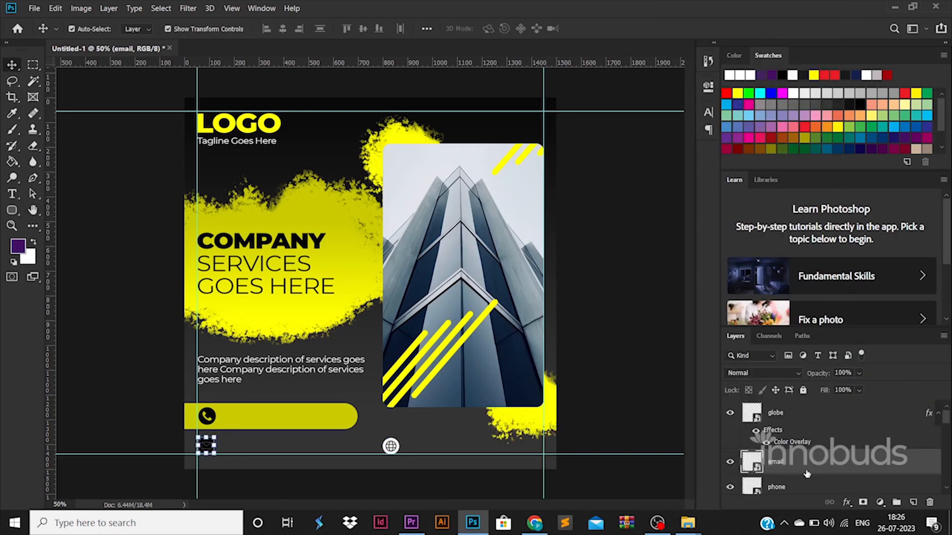
- Add a white text layer with the company's e-mail address beside the email icon
key(t)
click(235, 446)
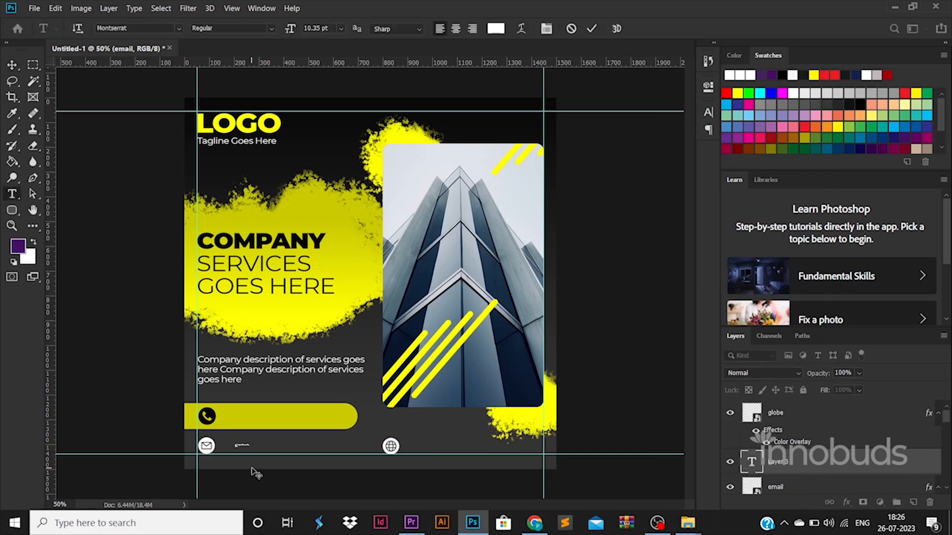
click(14, 65)
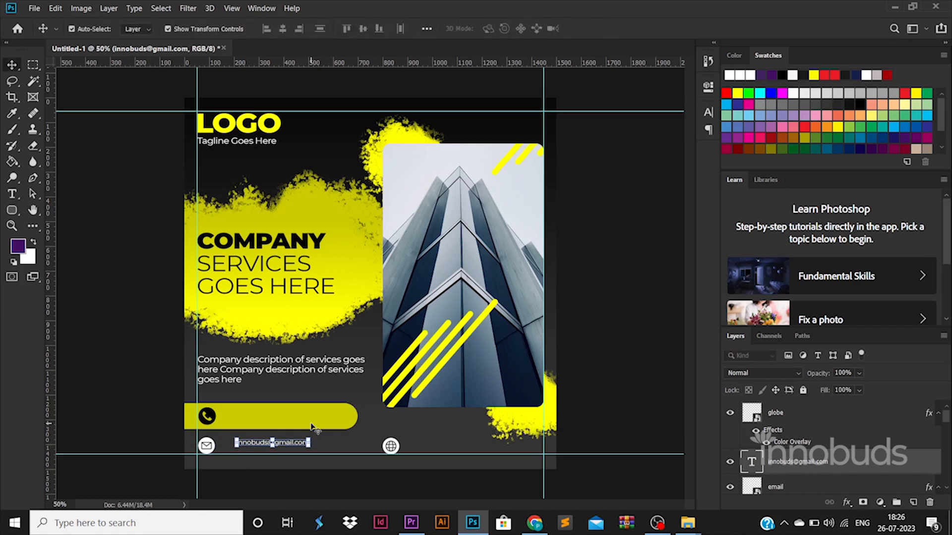
- Delete the first letter of the domain in the e-mail address text
double_click(281, 443)
click(281, 443)
key(BackSpace)
key(ctrl+a)
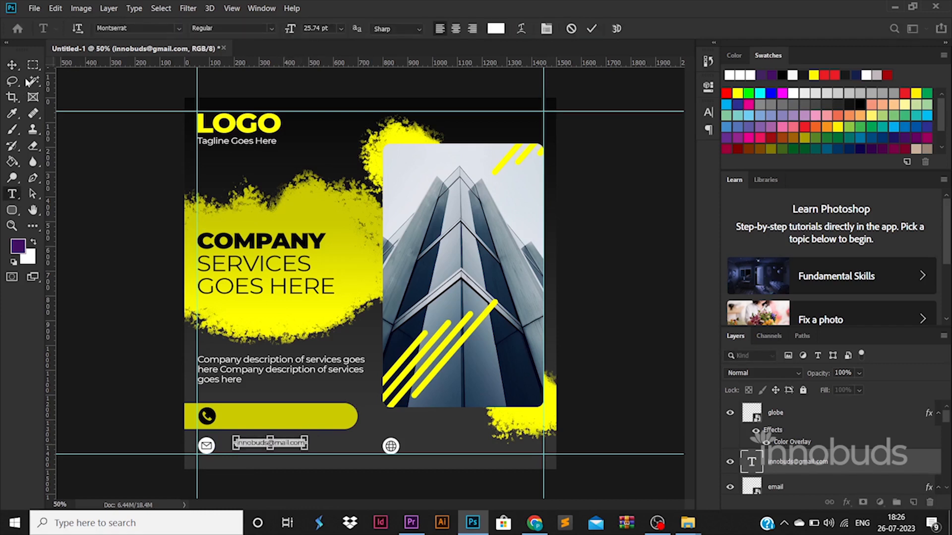
click(12, 65)
- Enlarge the e-mail address text and position it directly beside the email icon
mouse_move(305, 437)
mouse_down()
mouse_move(345, 440)
mouse_move(314, 440)
mouse_up()
key(Return)
key(Left)
key(Left)
key(Left)
key(Left)
key(Left)
key(Left)
key(Left)
key(Left)
key(Left)
key(Left)
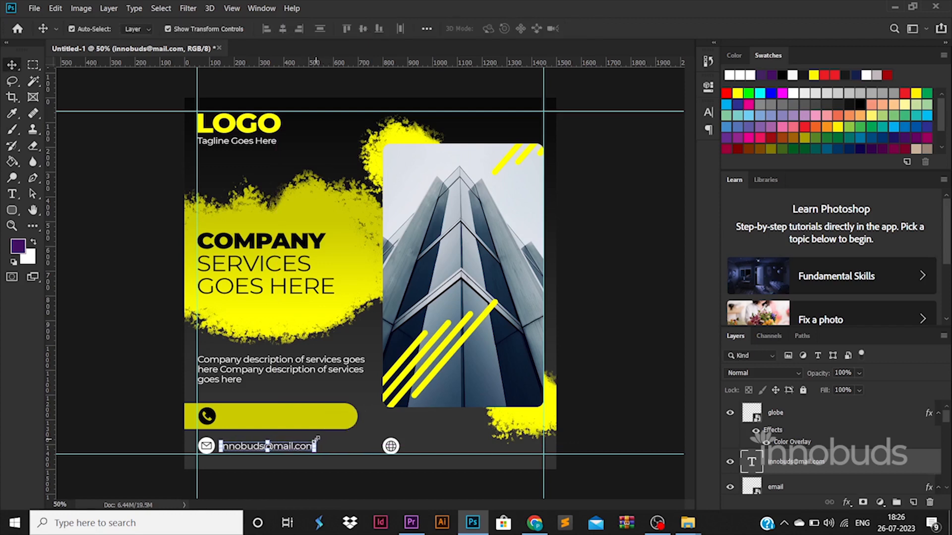
click(170, 413)
drag(257, 437, 459, 448)
double_click(459, 446)
text(www.website.com)
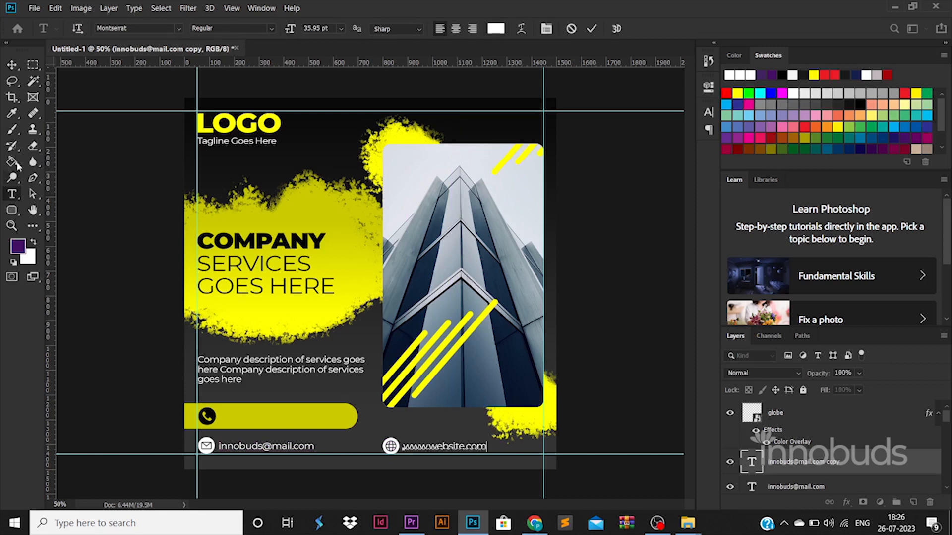
click(11, 66)
click(124, 226)
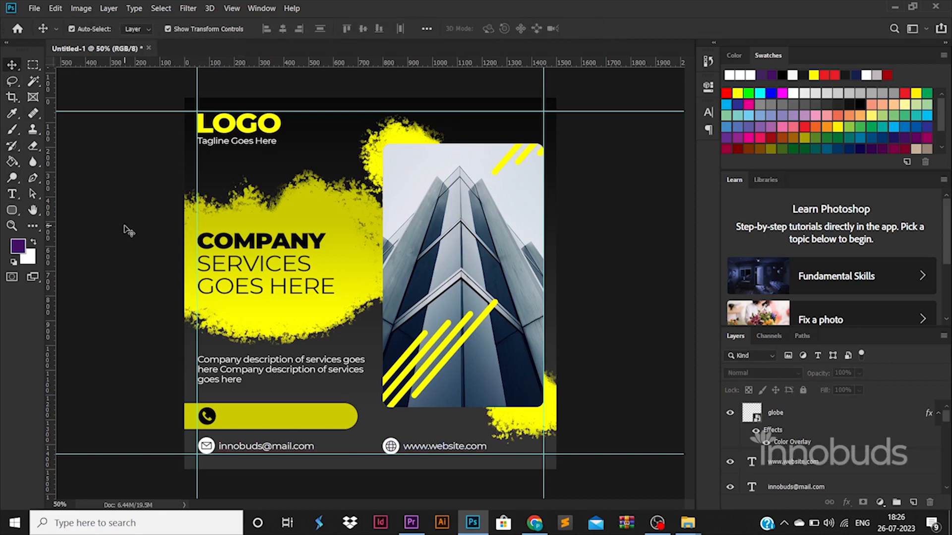
- Add a text layer with the phone number and scale it up inside the yellow bar beside the phone icon
click(14, 194)
click(377, 403)
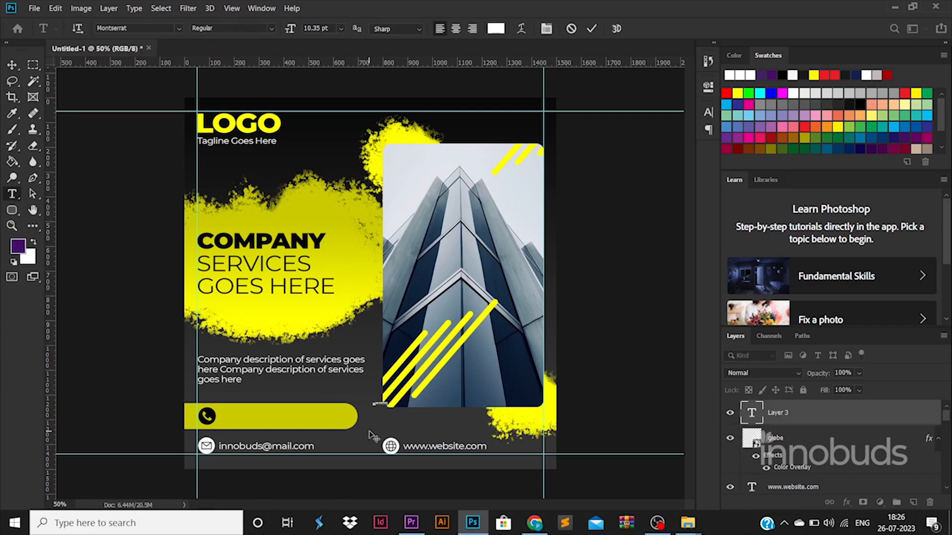
click(12, 69)
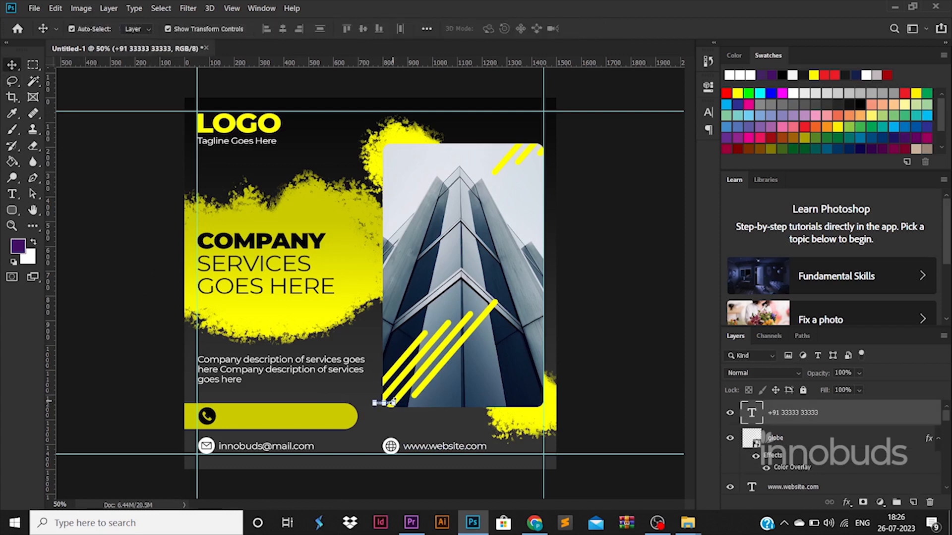
drag(395, 402, 290, 416)
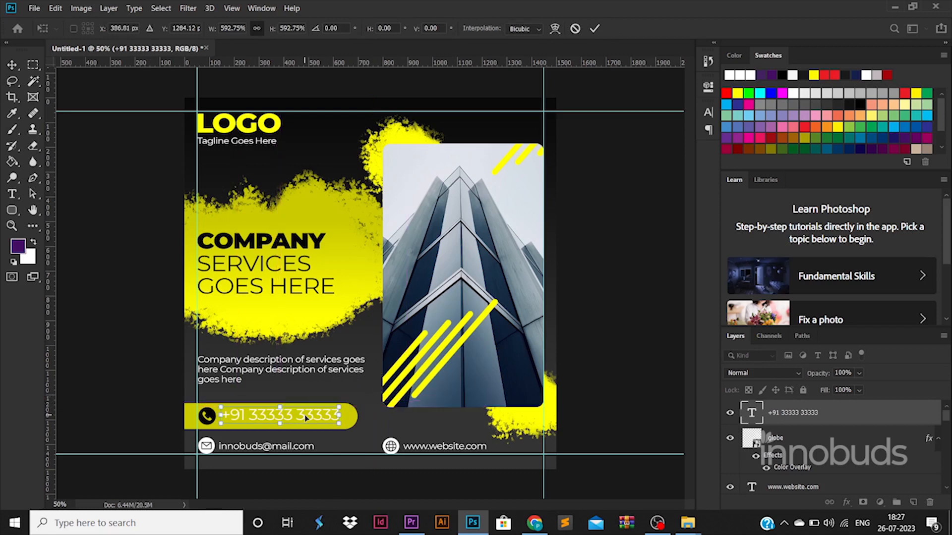
key(Return)
- Set the phone number text to the Montserrat Black style and color it #000000
double_click(753, 416)
click(272, 29)
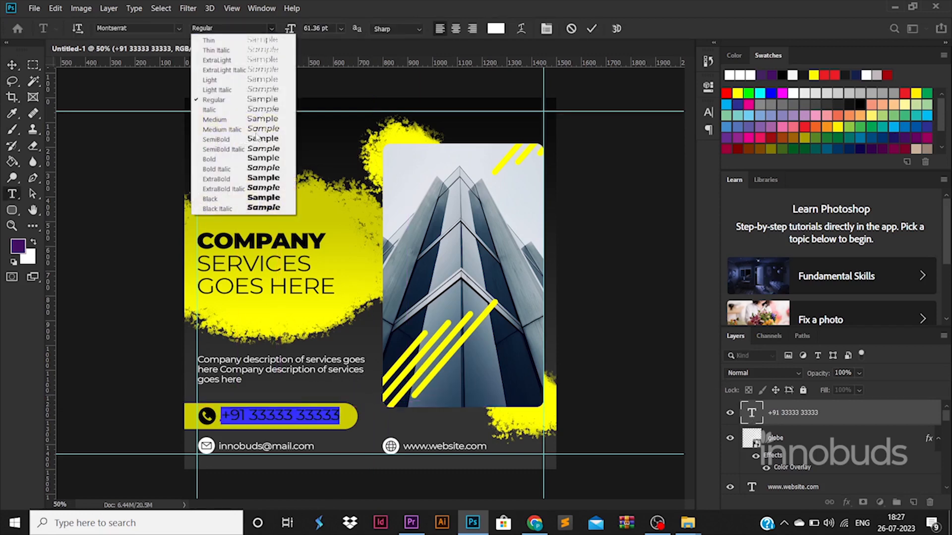
click(238, 199)
click(496, 29)
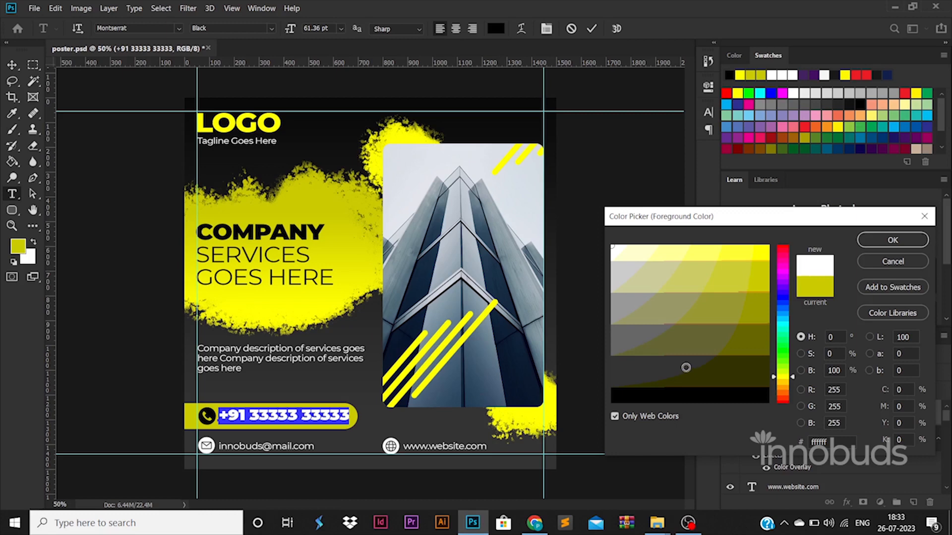
drag(686, 368, 602, 411)
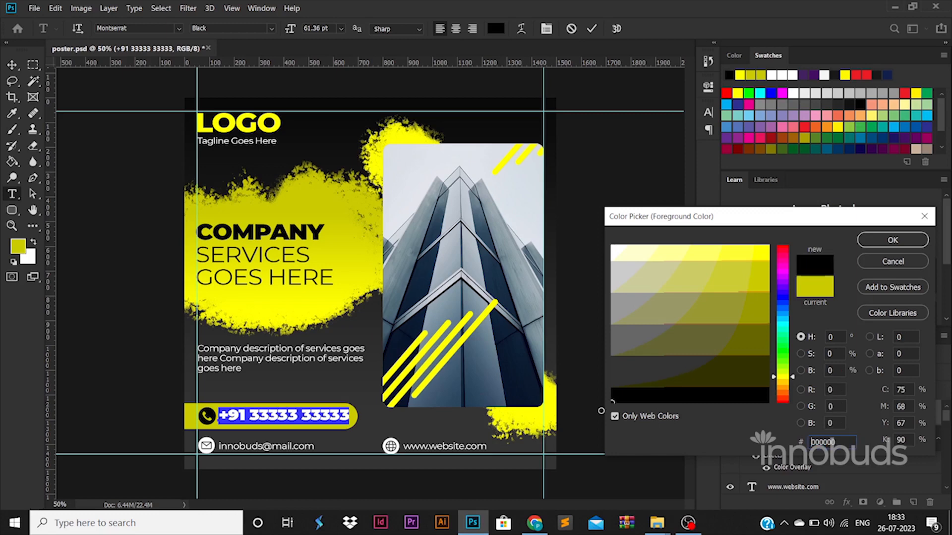
click(892, 240)
click(32, 65)
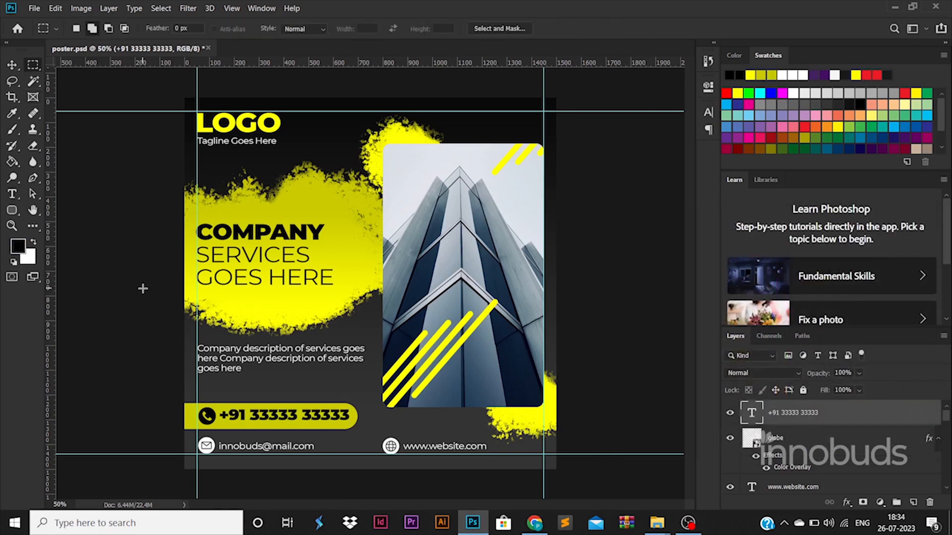
click(12, 66)
click(137, 263)
- Add the text FOR MORE DETAILS and scale it up just above the yellow phone bar
click(13, 196)
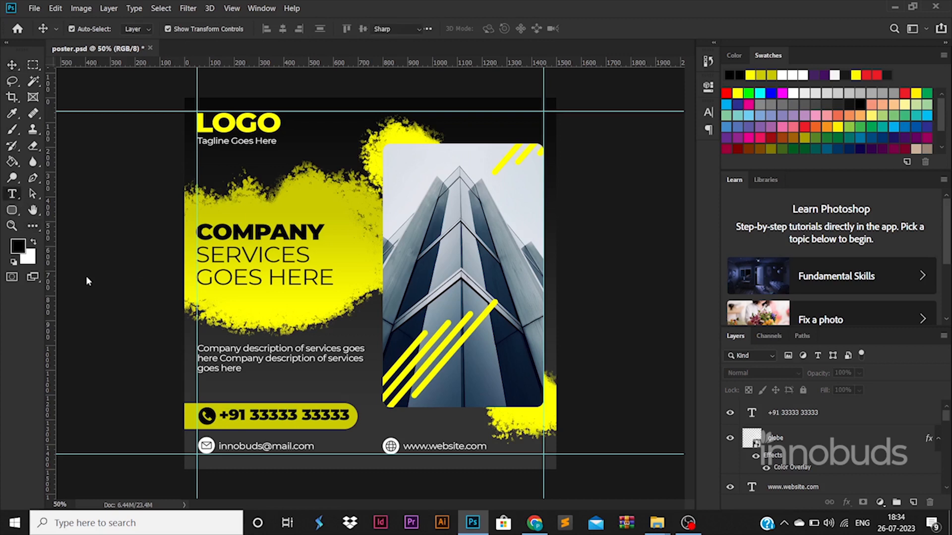
click(246, 397)
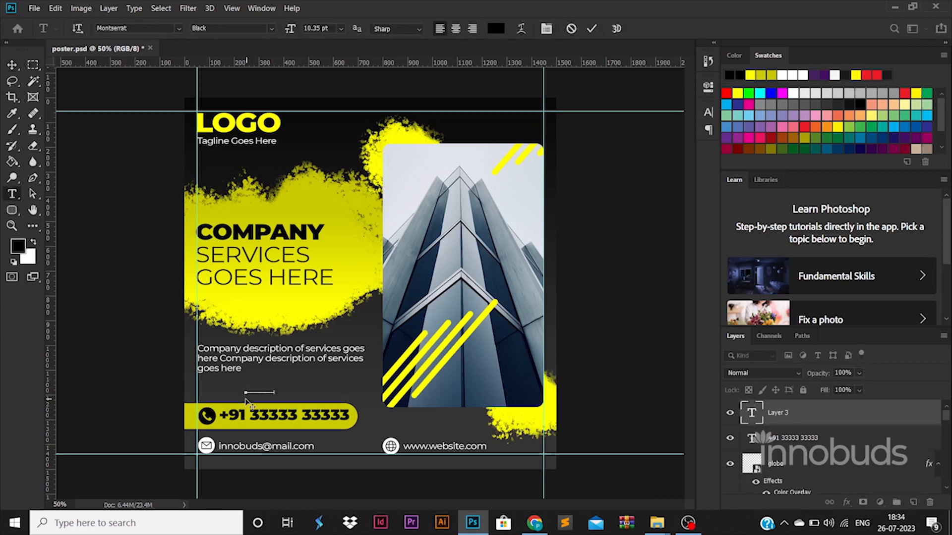
click(13, 66)
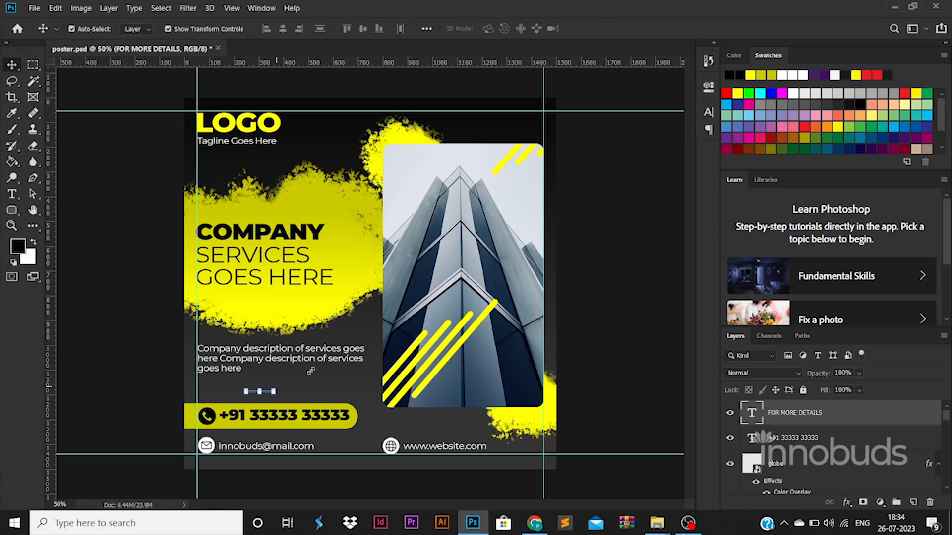
drag(311, 371, 298, 392)
key(Return)
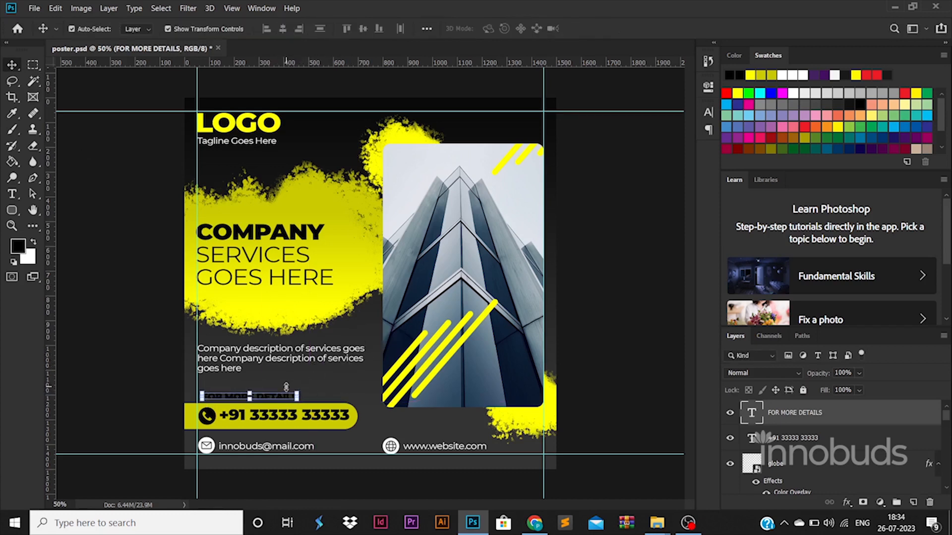
- Nudge the FOR MORE DETAILS text to line up with the left margin guide and slightly higher above the bar
key(shift+Left)
key(Up)
key(Up)
key(Up)
key(Left)
key(Left)
key(Left)
- Color the FOR MORE DETAILS text white (#ffffff) and append a semicolon to it
double_click(754, 414)
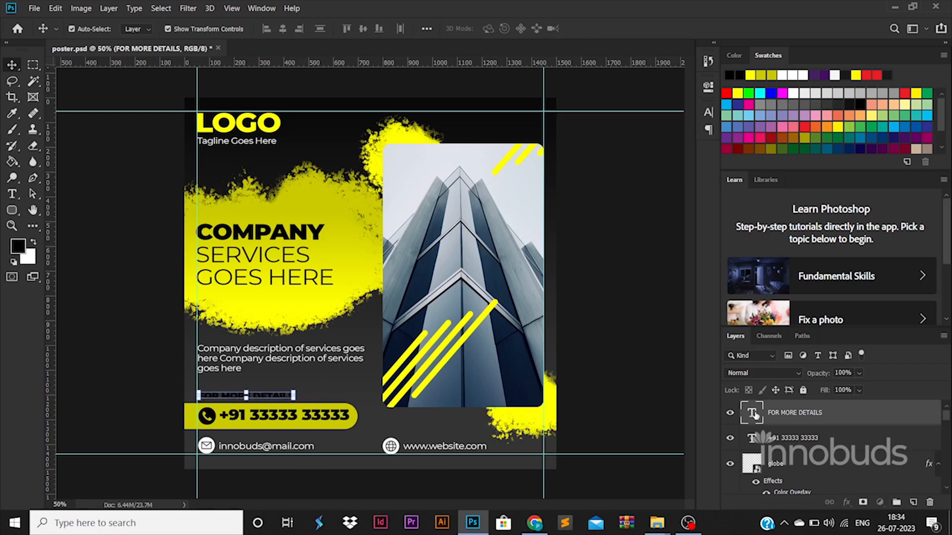
click(496, 29)
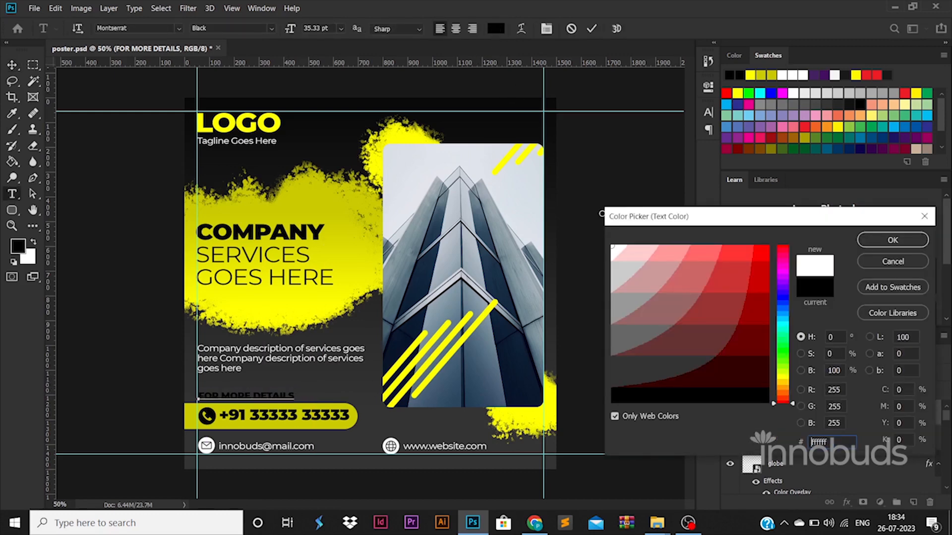
click(613, 246)
click(889, 240)
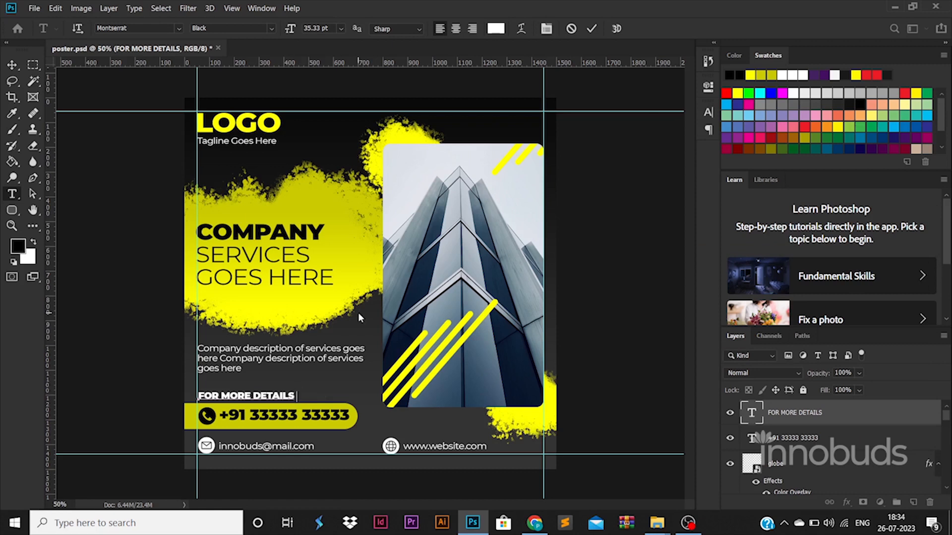
click(12, 64)
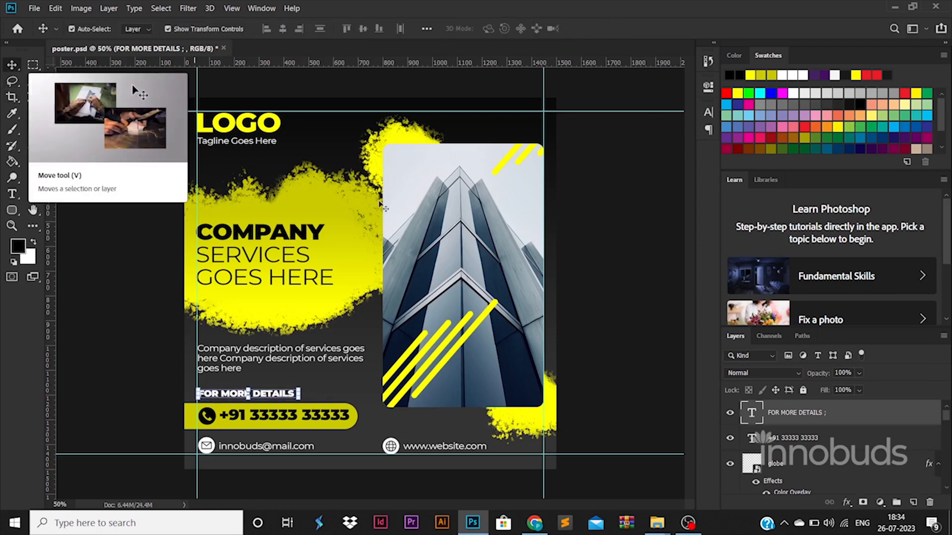
click(155, 322)
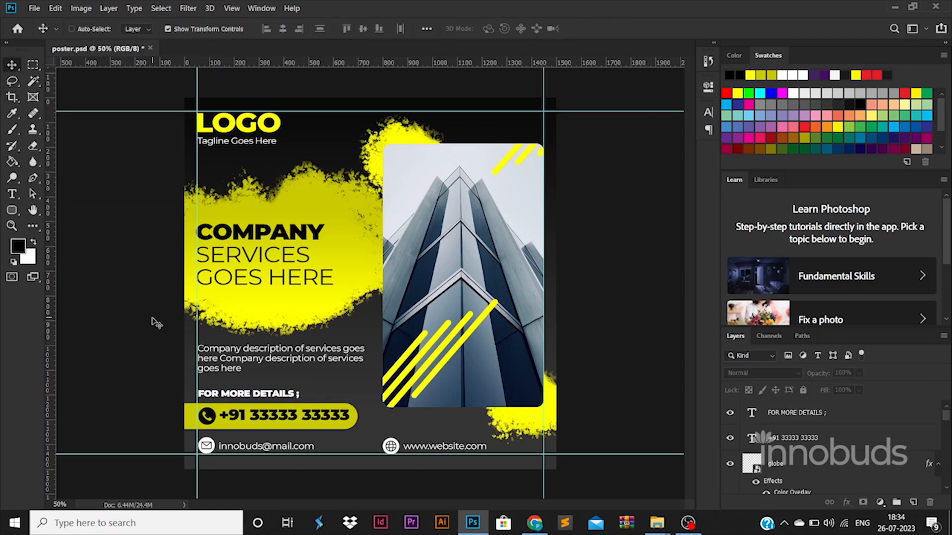
- Export the poster for web with the JPEG High preset as poster.jpg
key(ctrl+alt+shift+s)
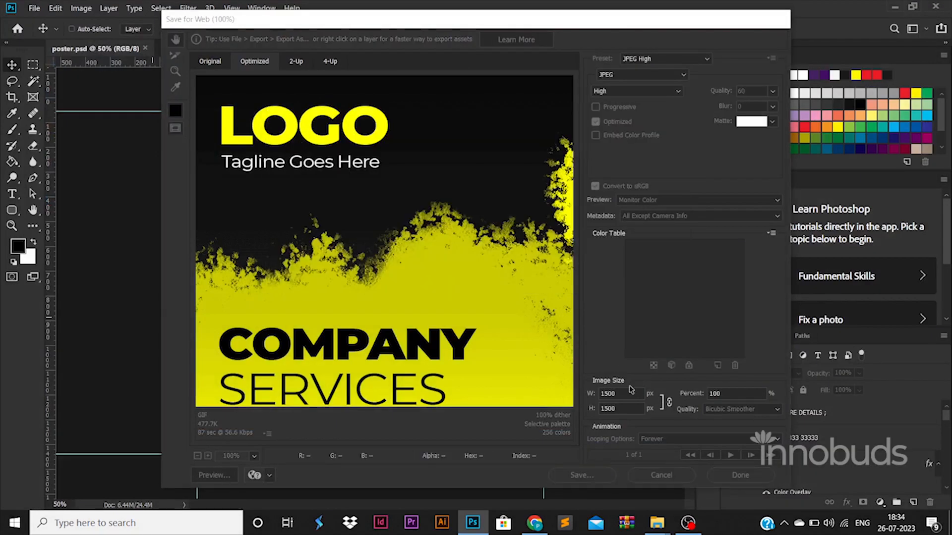
mouse_move(663, 525)
click(590, 474)
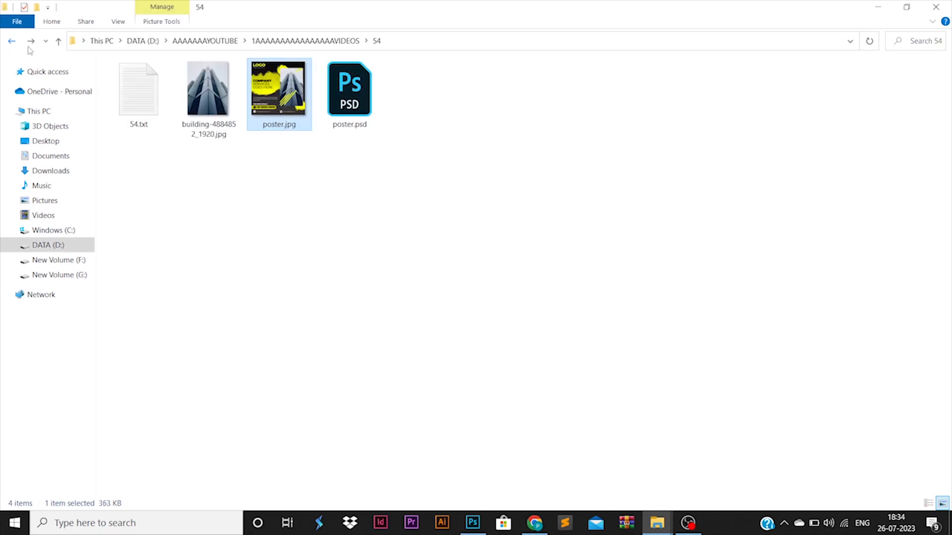
- Open the exported poster.jpg from its folder to review the design, and close the preview
right_click(286, 79)
click(309, 92)
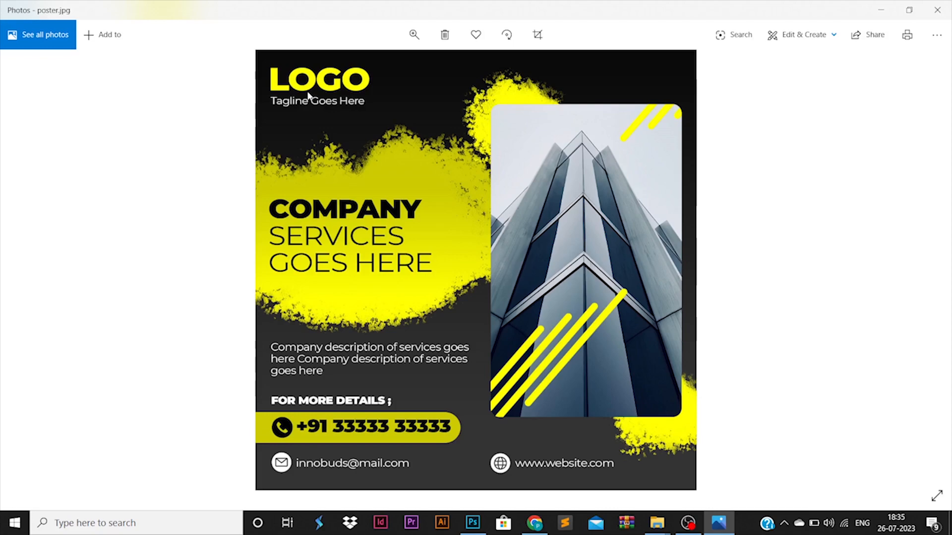
click(937, 10)
- Switch back to Photoshop and recolor the rounded bar behind the phone number to the bright yellow of the diagonal stripes
click(481, 522)
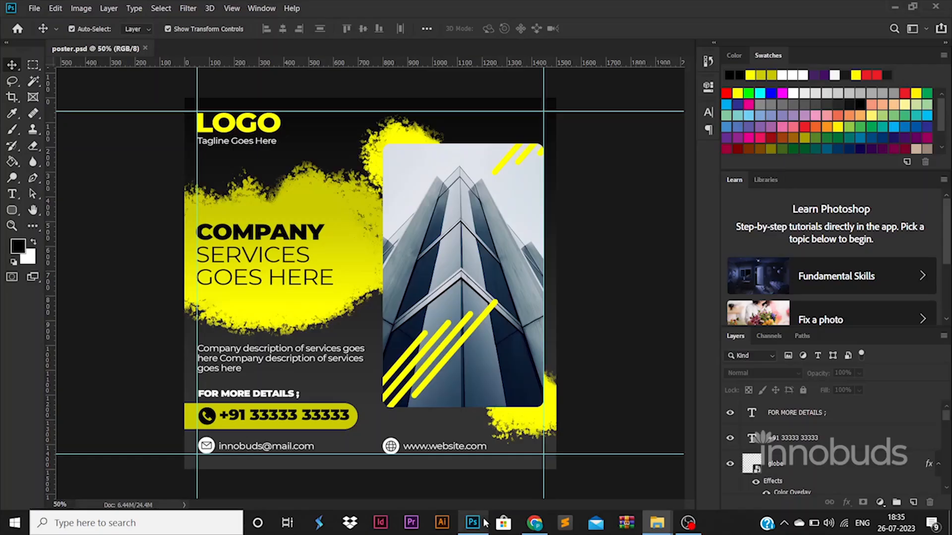
click(354, 419)
double_click(751, 489)
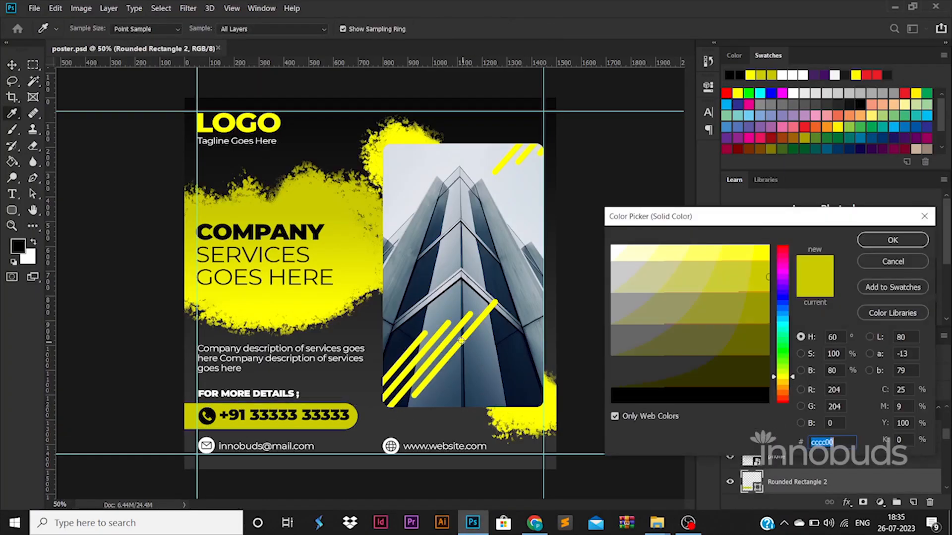
click(886, 239)
- Replace the semicolon after FOR MORE DETAILS with a colon
click(13, 193)
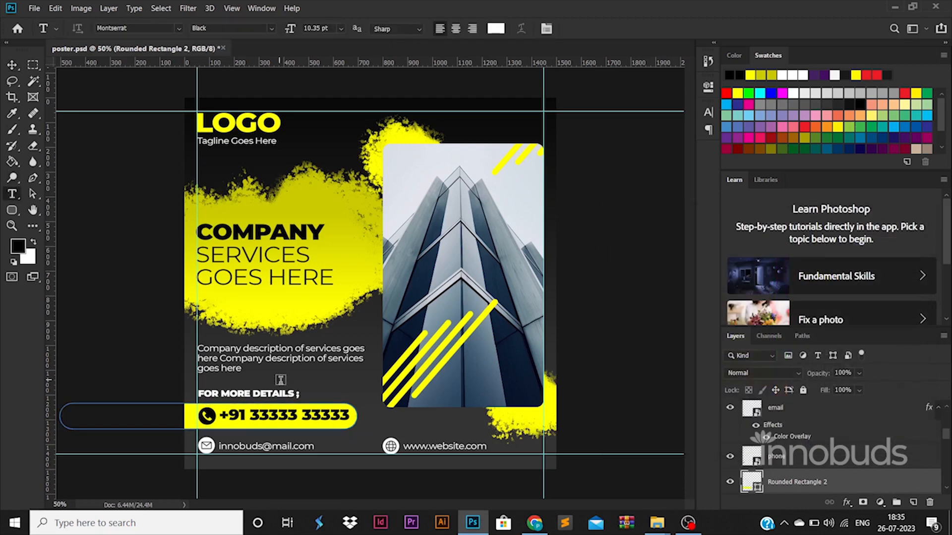
click(296, 393)
click(12, 65)
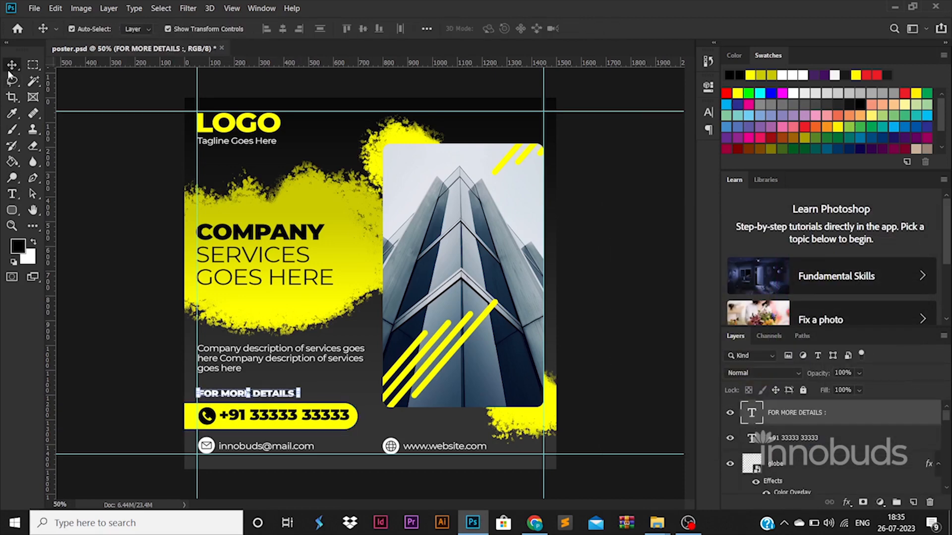
- Export the corrected poster for web with the JPEG High preset, overwriting poster.jpg
key(ctrl+alt+shift+s)
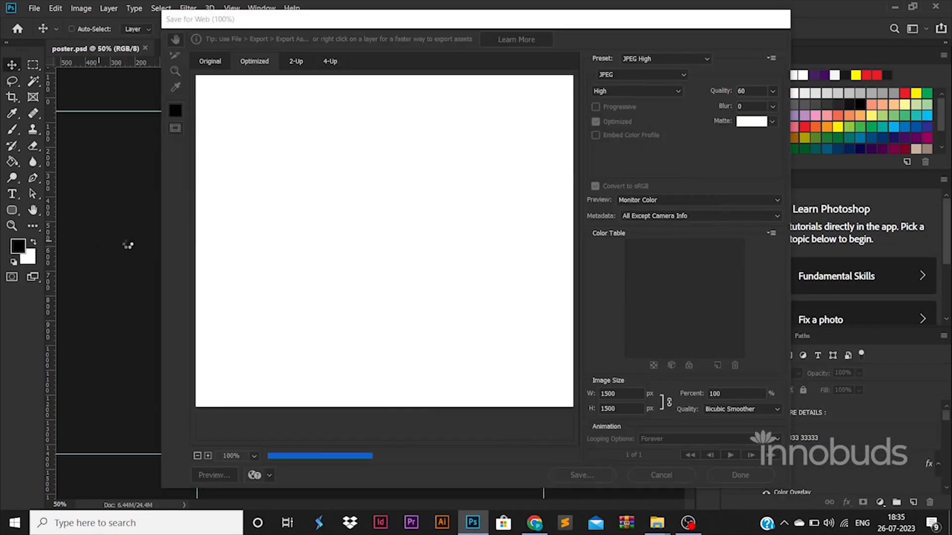
key(Return)
double_click(213, 96)
key(Return)
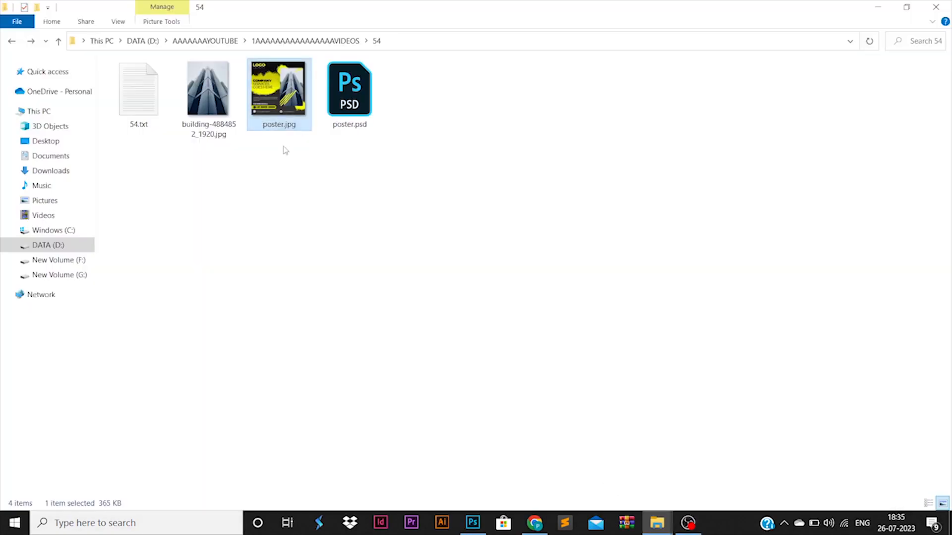
- Open the updated poster.jpg to check the corrected design, and close the preview
right_click(280, 87)
click(300, 92)
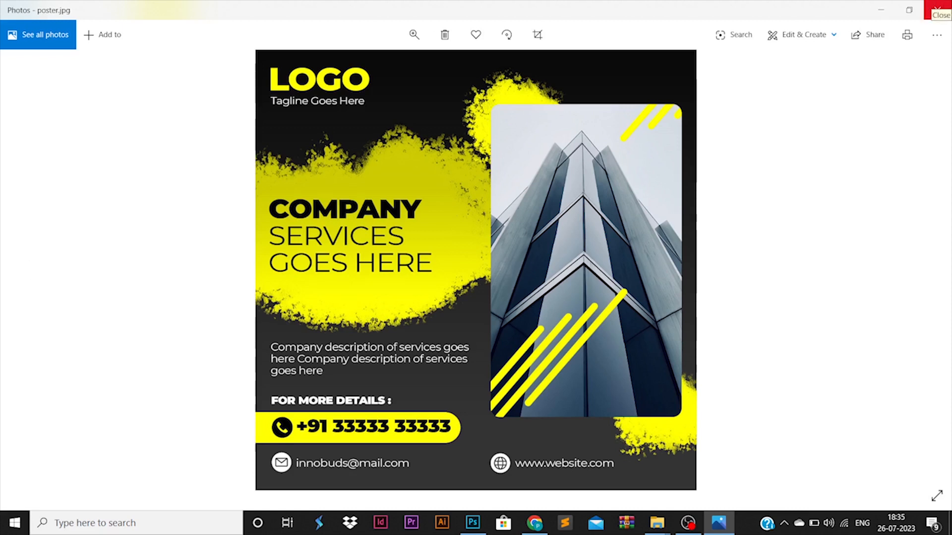
click(937, 10)
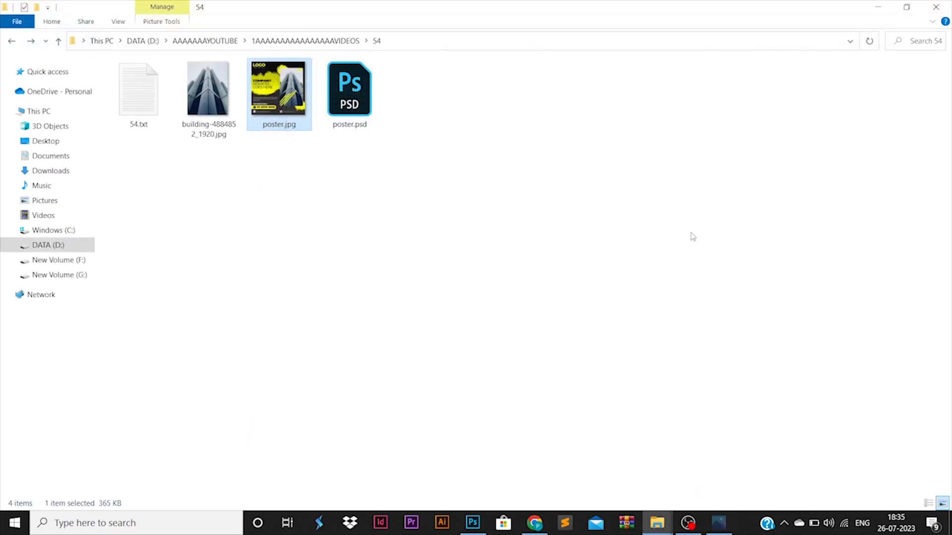